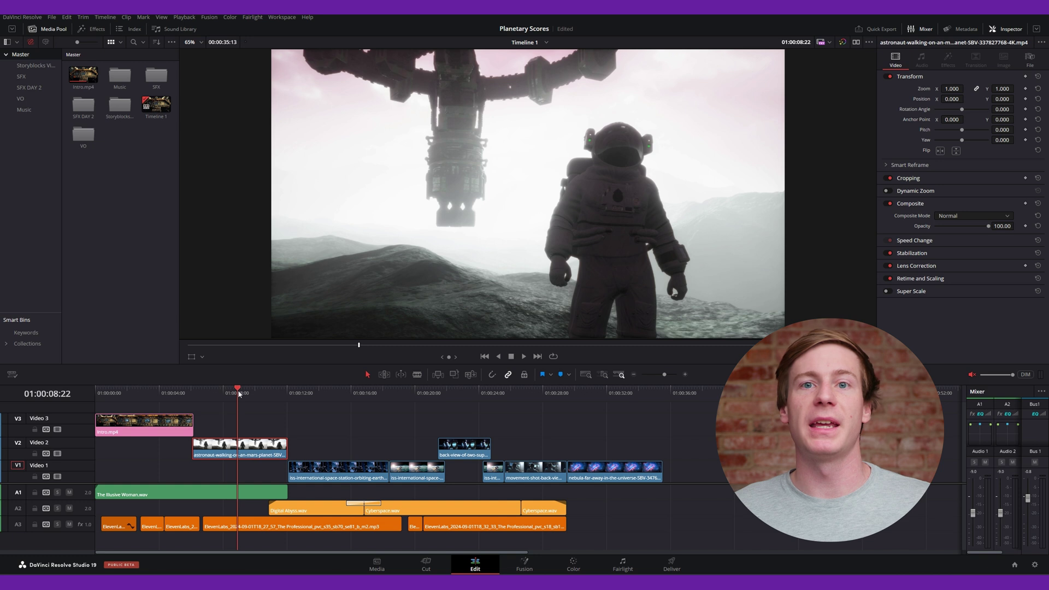
# Export the astronaut frame at 01:00:08:22 as Timeline 1_01_00_08_22.jpg into Storyblocks Stills.
pyautogui.moveTo(239, 394)
pyautogui.mouseDown()
pyautogui.moveTo(312, 394)
pyautogui.moveTo(239, 393)
pyautogui.mouseUp()
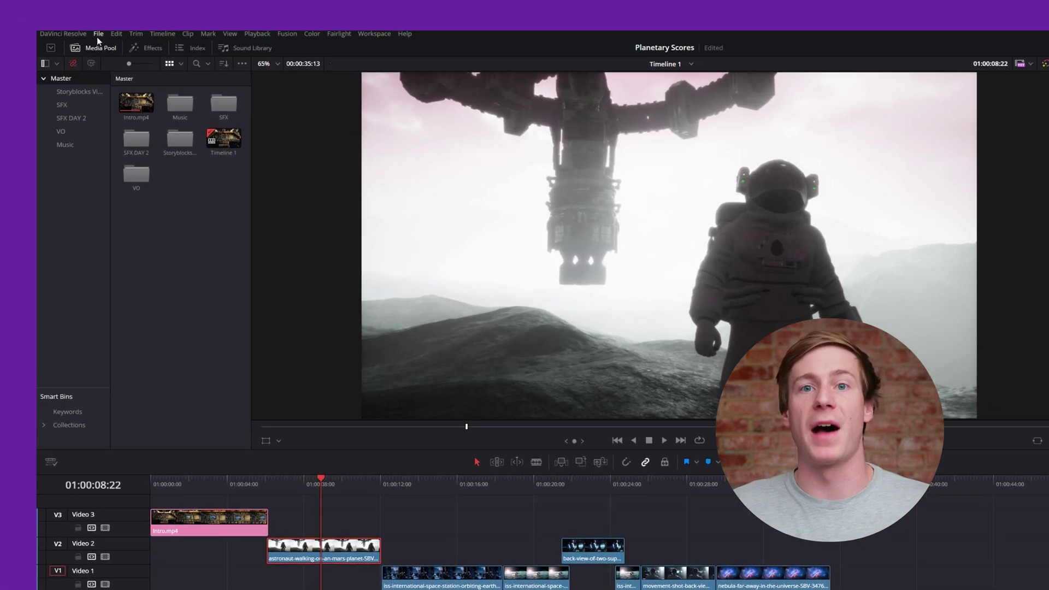
pyautogui.click(52, 17)
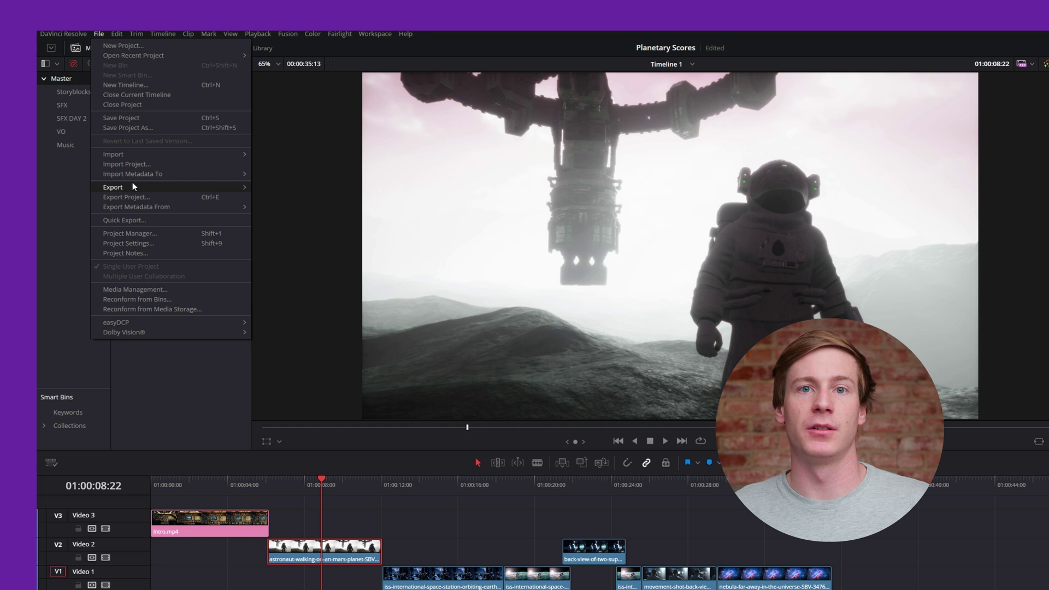
pyautogui.moveTo(159, 186)
pyautogui.click(302, 226)
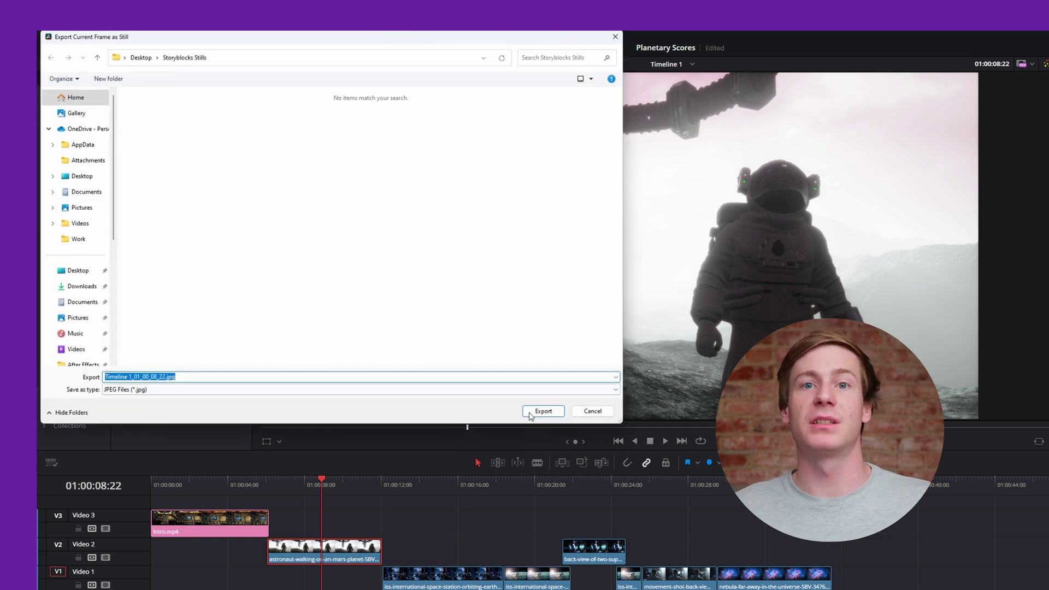
pyautogui.click(543, 411)
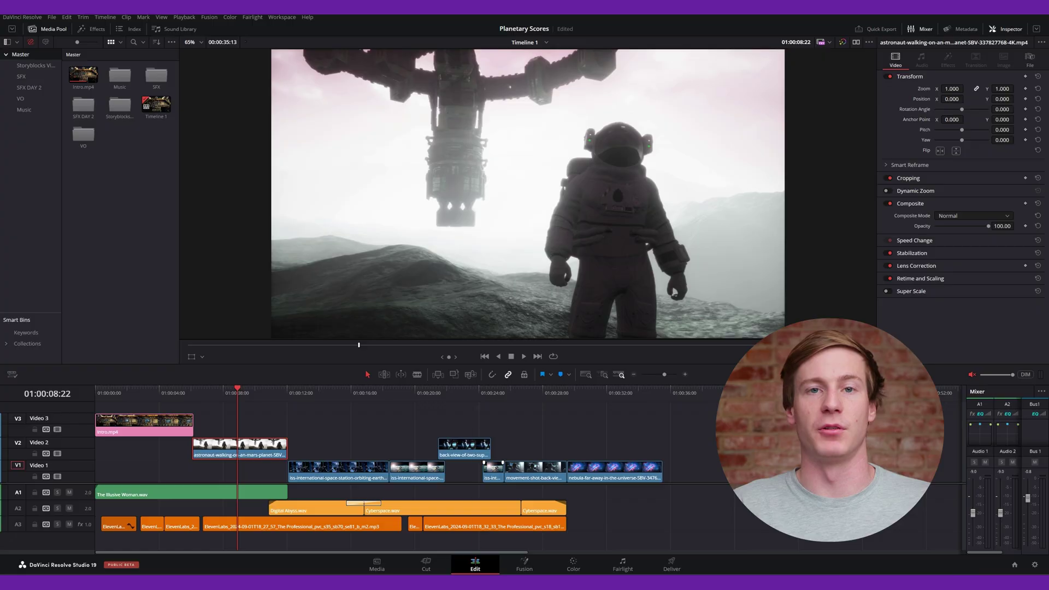
pyautogui.rightClick(538, 583)
# Open the Storyblocks Stills folder and view the exported JPG maximized in Photo Viewer.
pyautogui.click(527, 527)
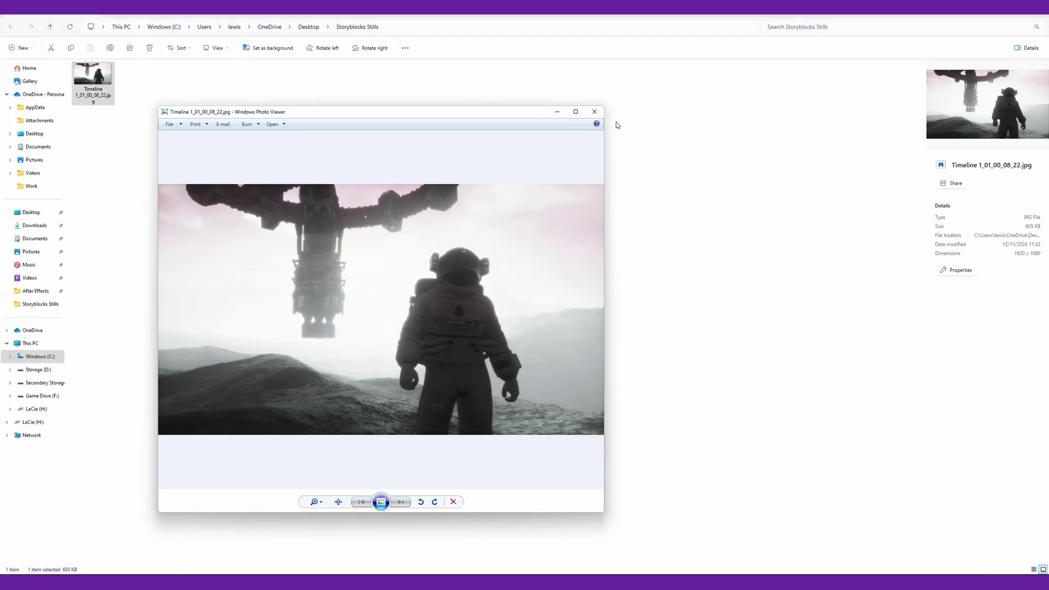
pyautogui.click(577, 114)
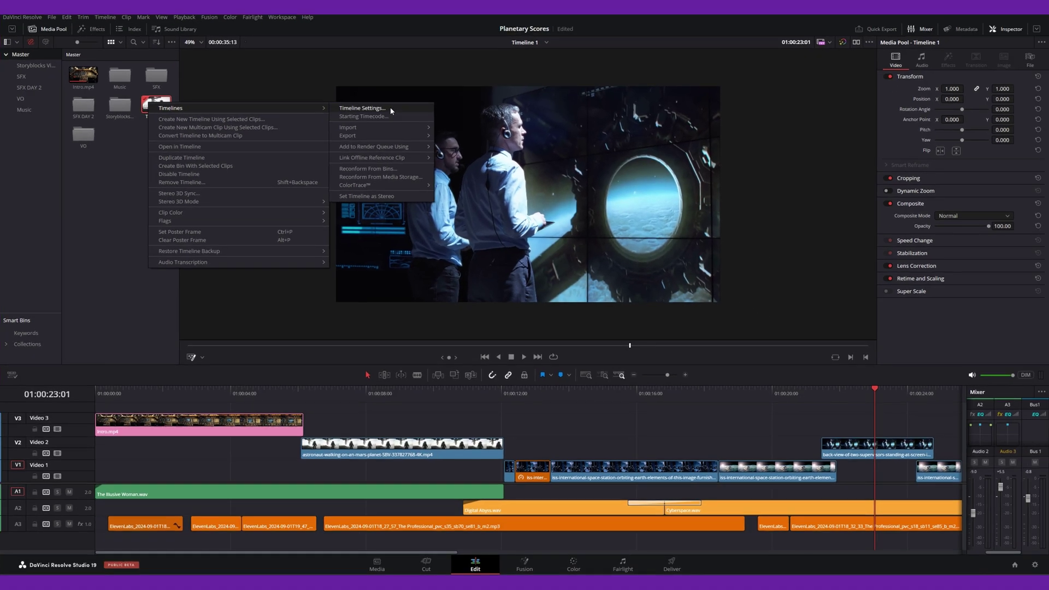
# Switch Timeline 1 off project settings to its own 3840 x 2160 Ultra HD resolution.
pyautogui.click(391, 109)
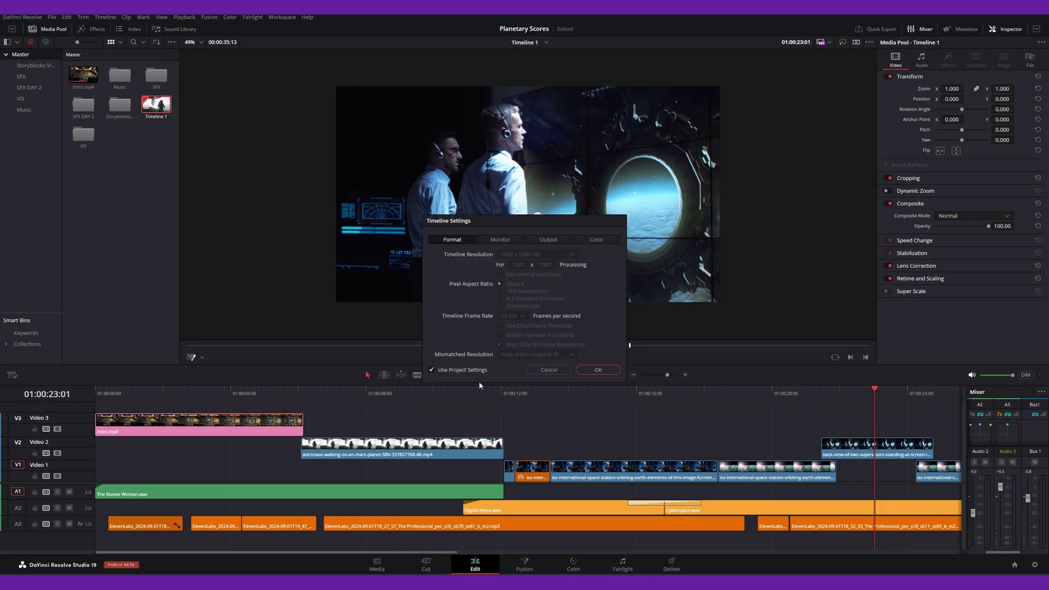
pyautogui.click(540, 255)
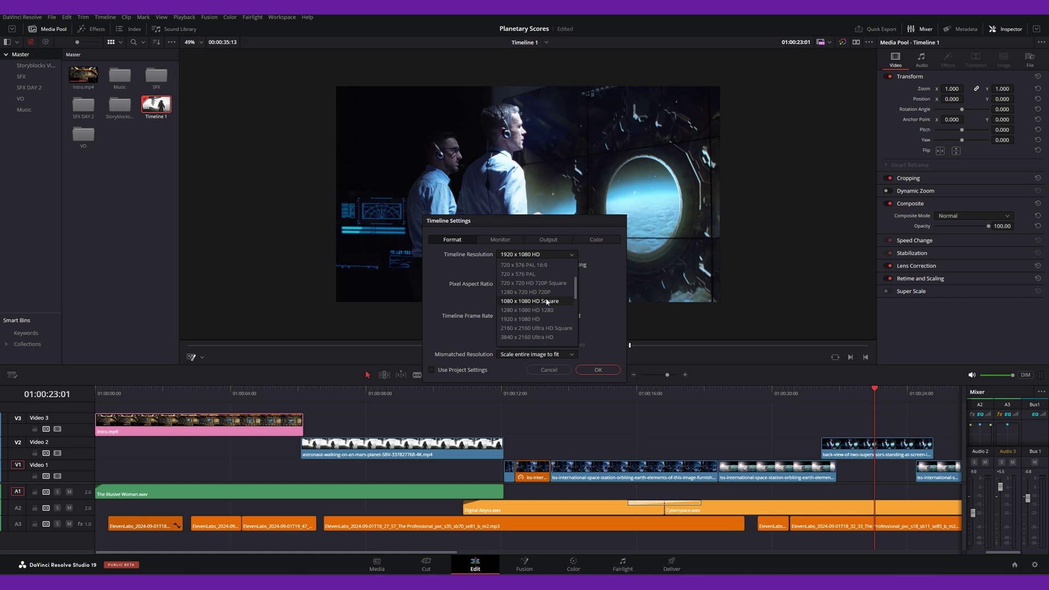
pyautogui.click(552, 337)
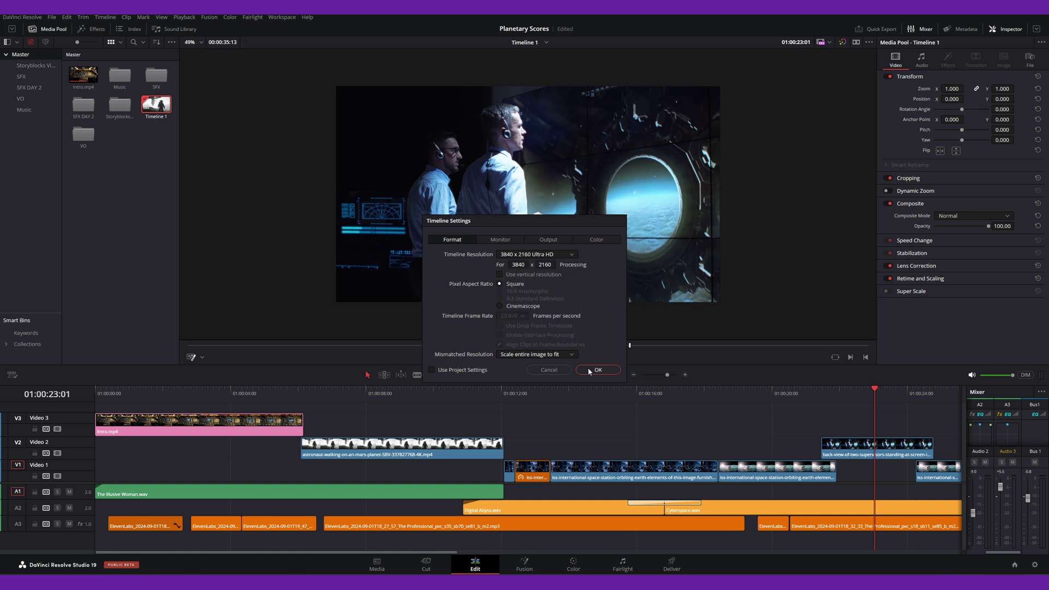
pyautogui.click(589, 371)
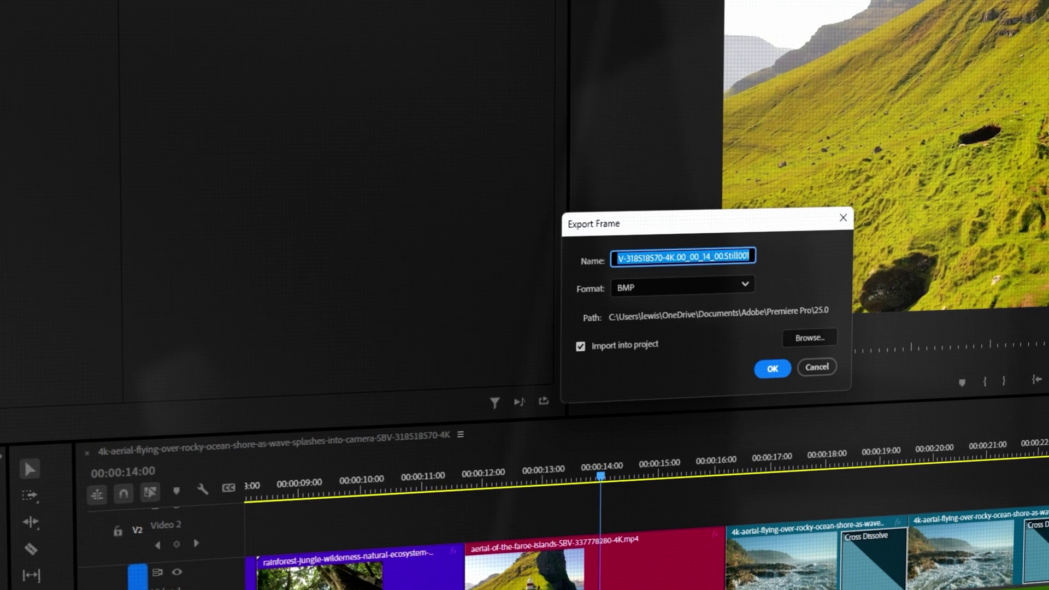
# Change the Export Frame format from BMP to PNG.
pyautogui.click(720, 287)
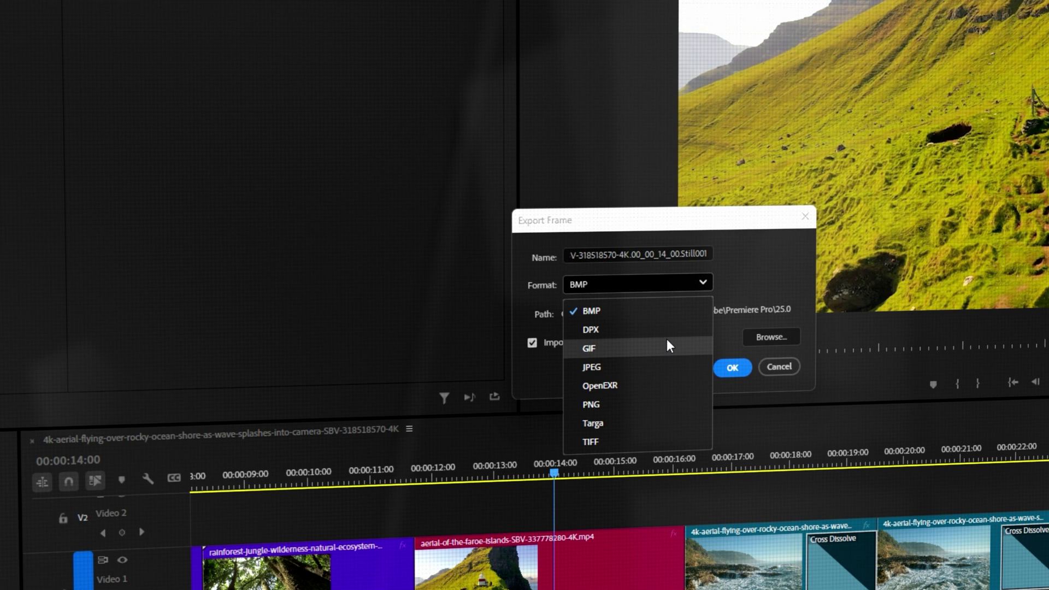
pyautogui.click(646, 404)
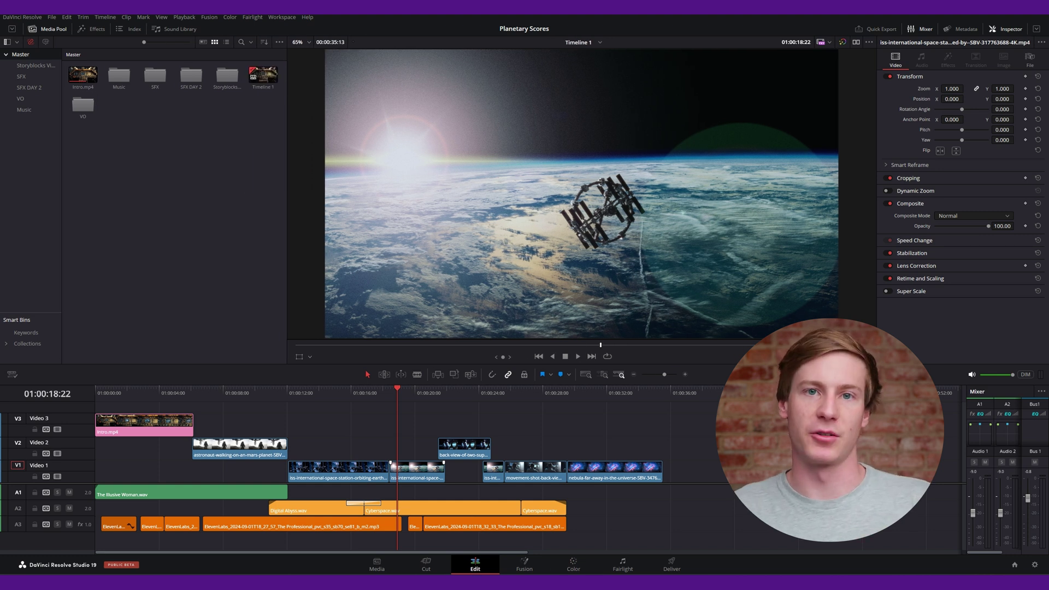
# On the Color page, grab the space-station-over-Earth frame as a gallery still.
pyautogui.click(582, 567)
pyautogui.moveTo(202, 281)
pyautogui.mouseDown()
pyautogui.moveTo(392, 281)
pyautogui.moveTo(163, 277)
pyautogui.moveTo(211, 274)
pyautogui.mouseUp()
pyautogui.rightClick(194, 151)
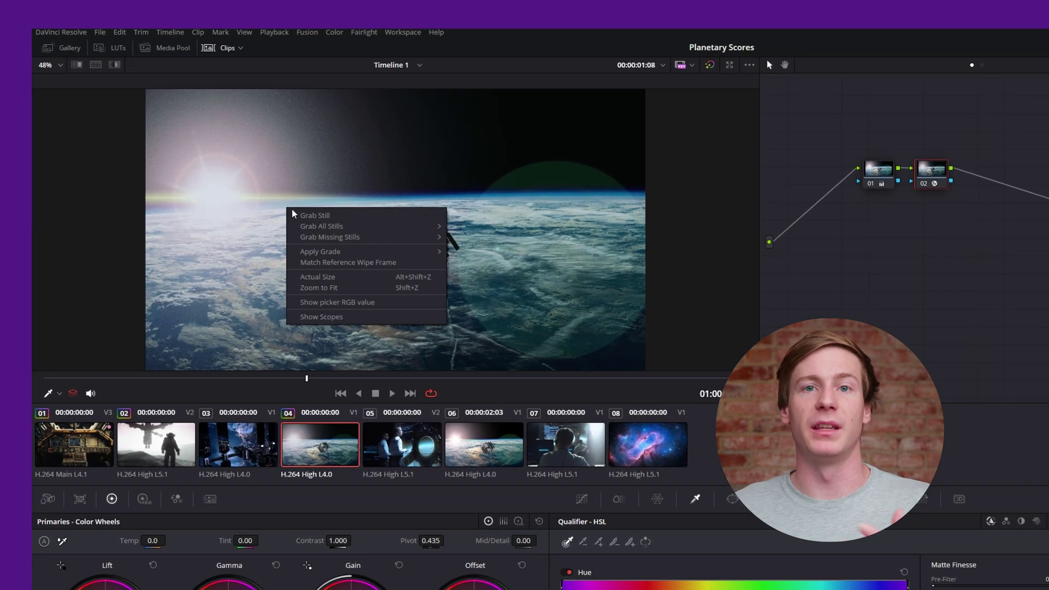
pyautogui.click(385, 217)
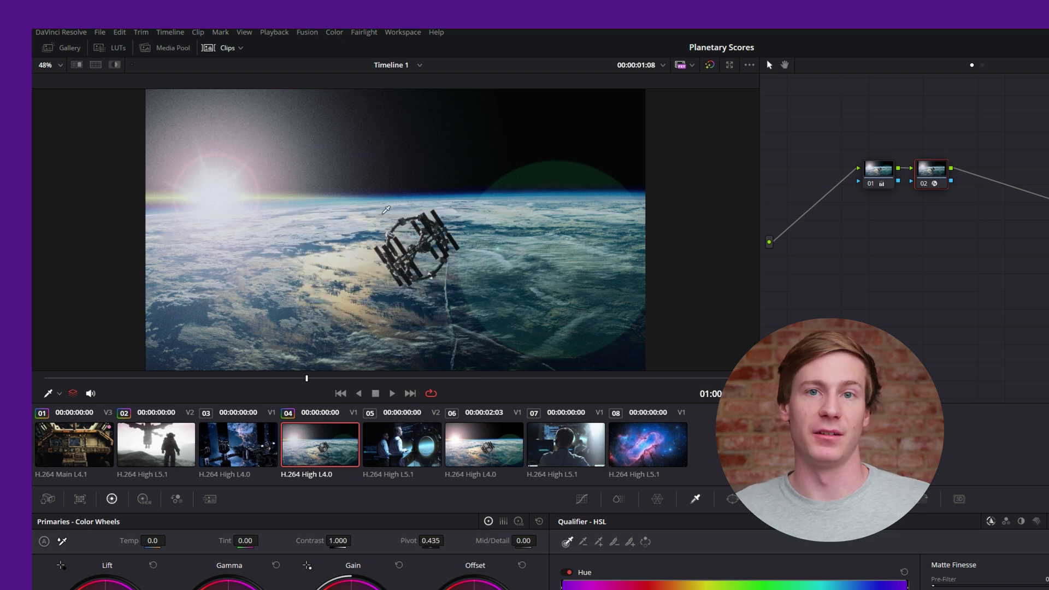
# Export gallery still 1.2.1 as a JPEG to Storyblocks Stills.
pyautogui.click(70, 48)
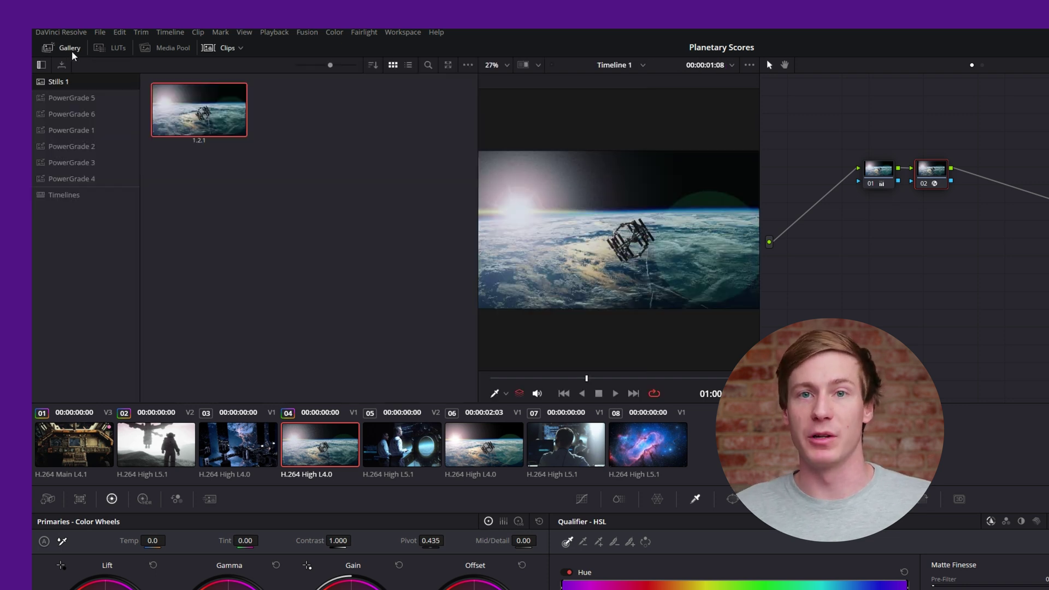
pyautogui.rightClick(221, 107)
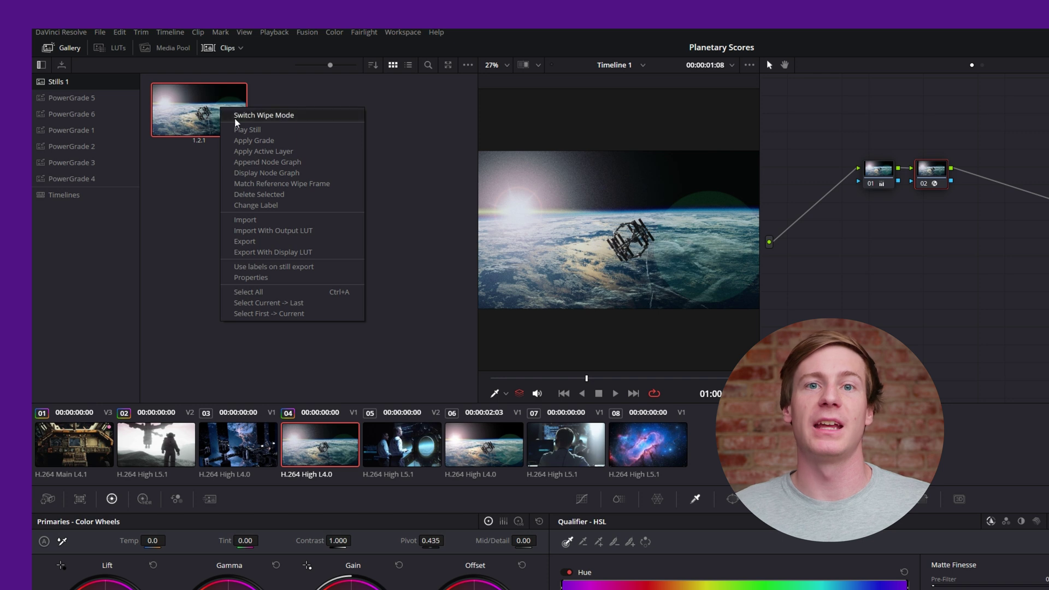
pyautogui.click(267, 237)
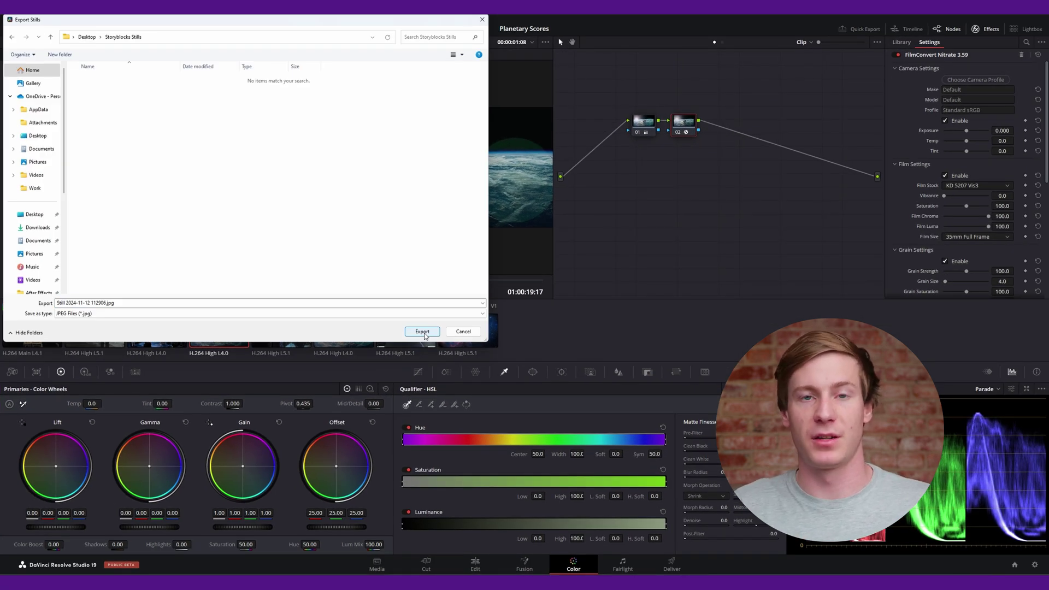
pyautogui.click(422, 332)
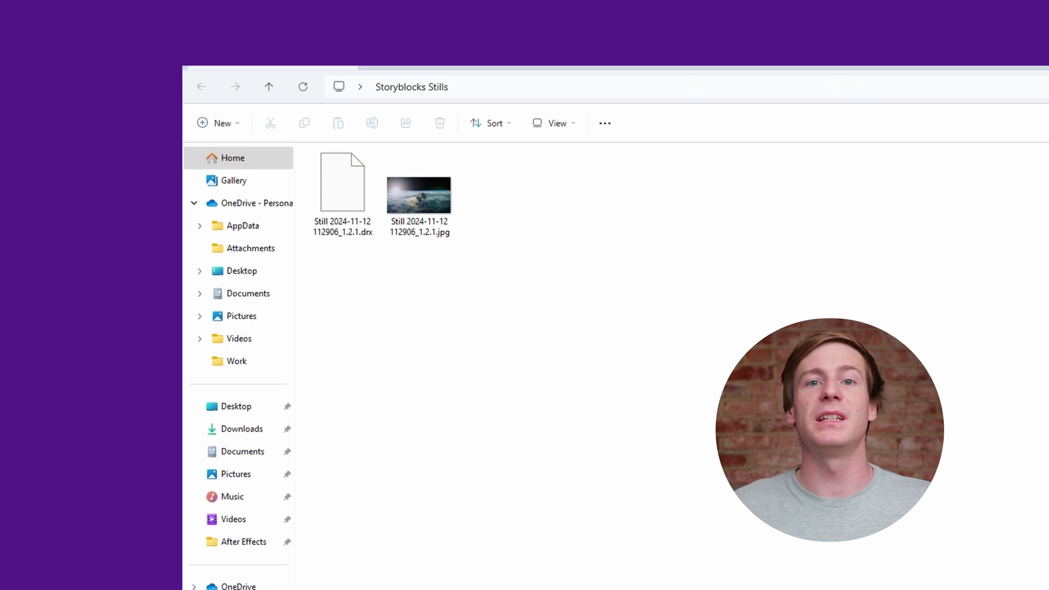
pyautogui.click(340, 209)
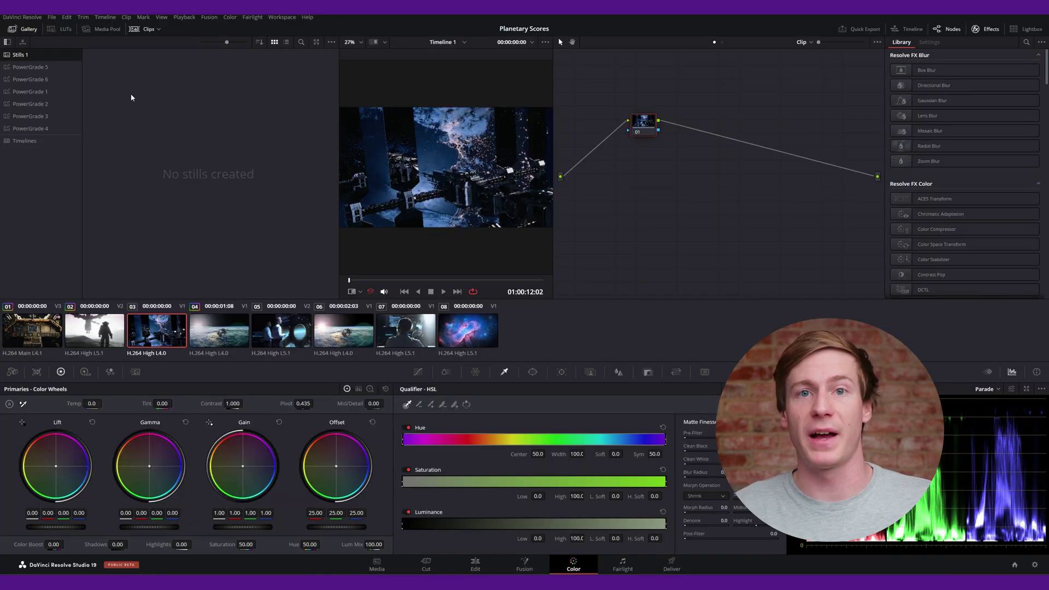
pyautogui.rightClick(131, 97)
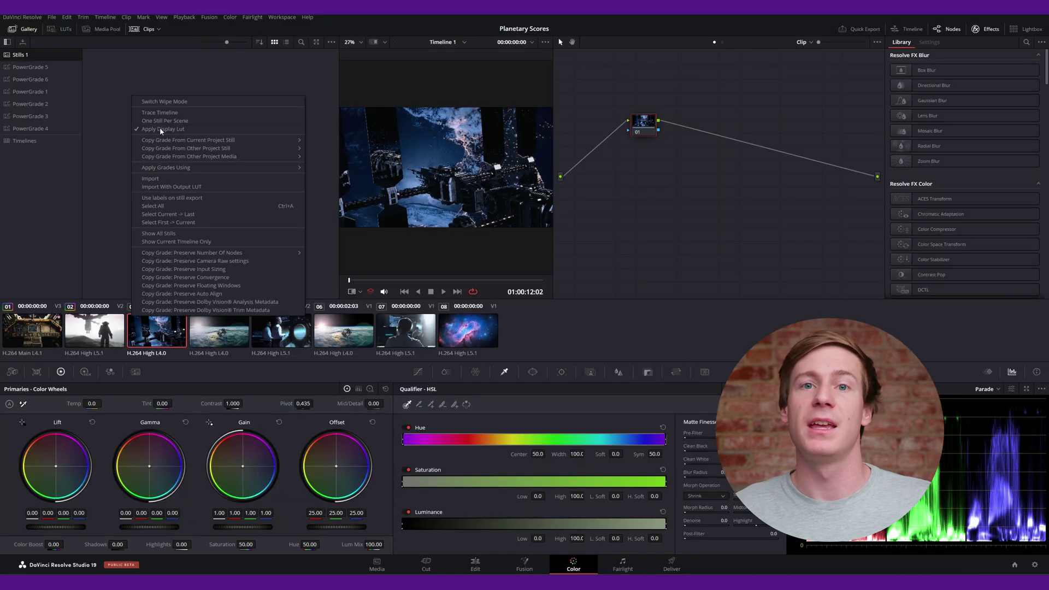
# Import the saved still, apply its FilmConvert Nitrate grade to clip 03, and reposition node 02.
pyautogui.click(175, 182)
pyautogui.doubleClick(97, 102)
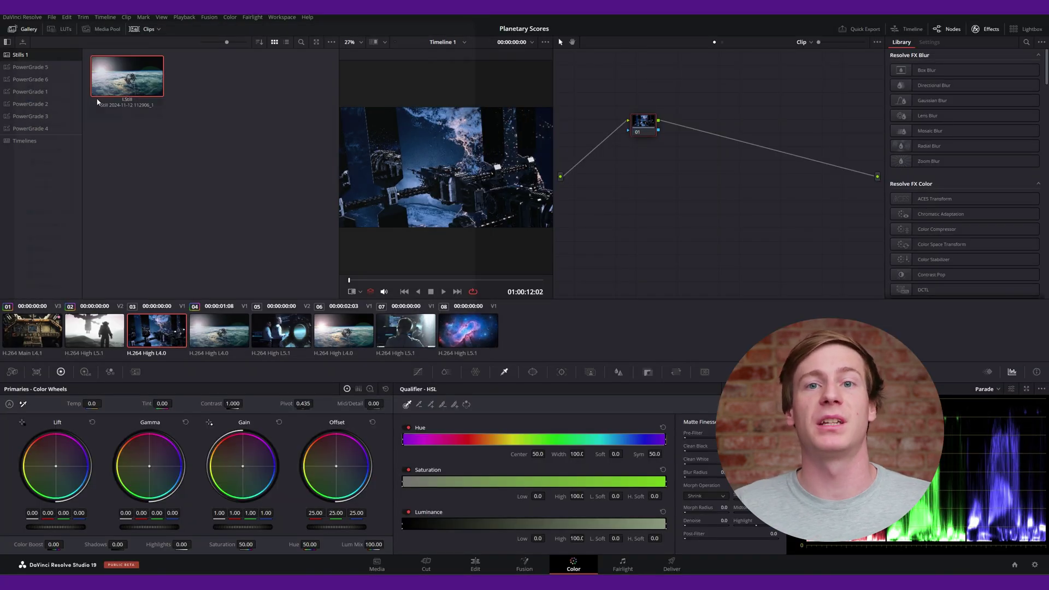
pyautogui.rightClick(118, 77)
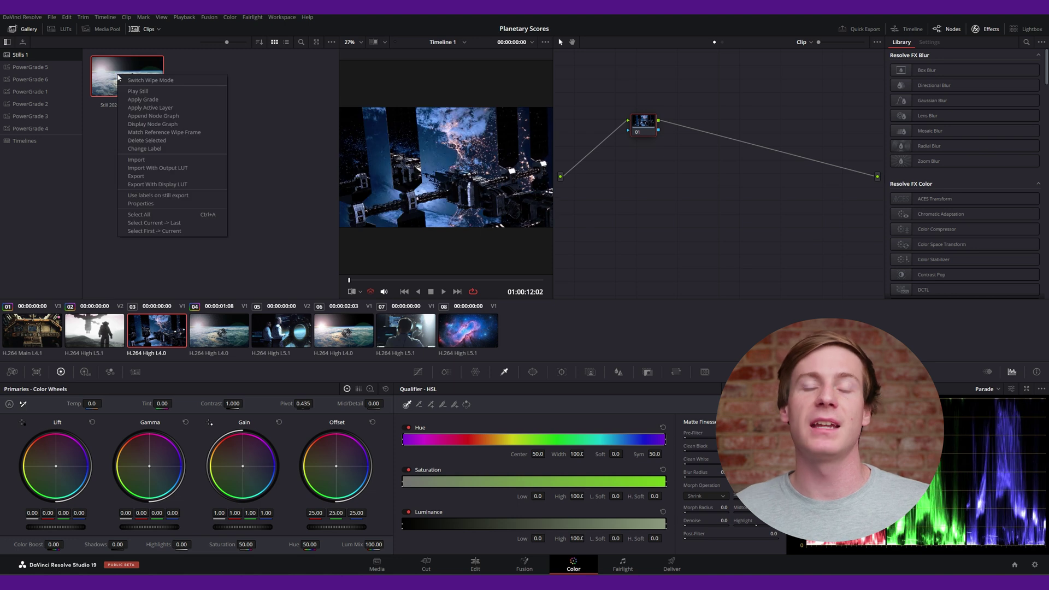
pyautogui.click(129, 99)
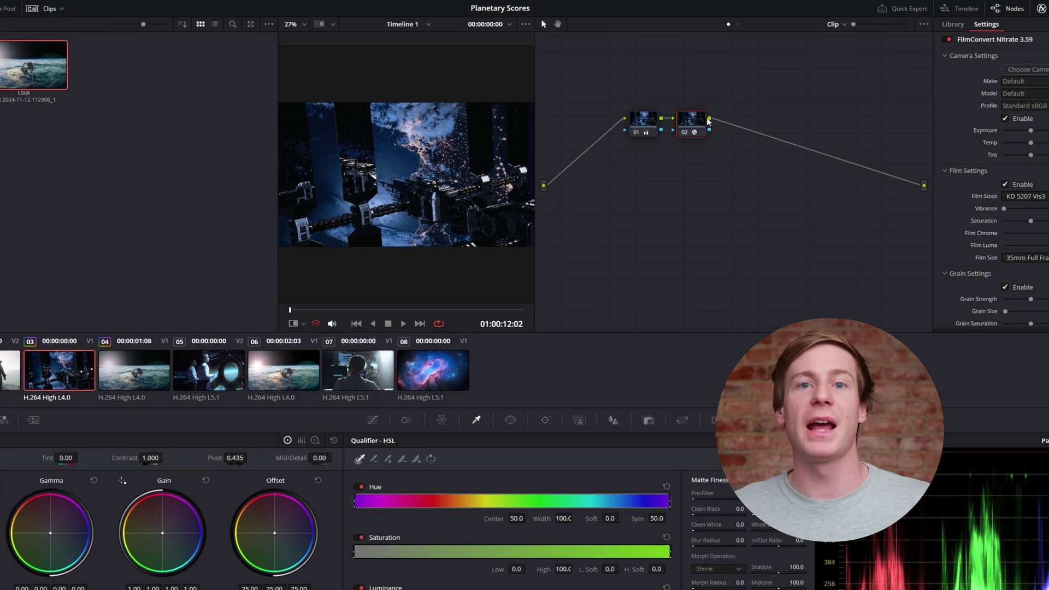
pyautogui.moveTo(708, 121); pyautogui.dragTo(729, 118)
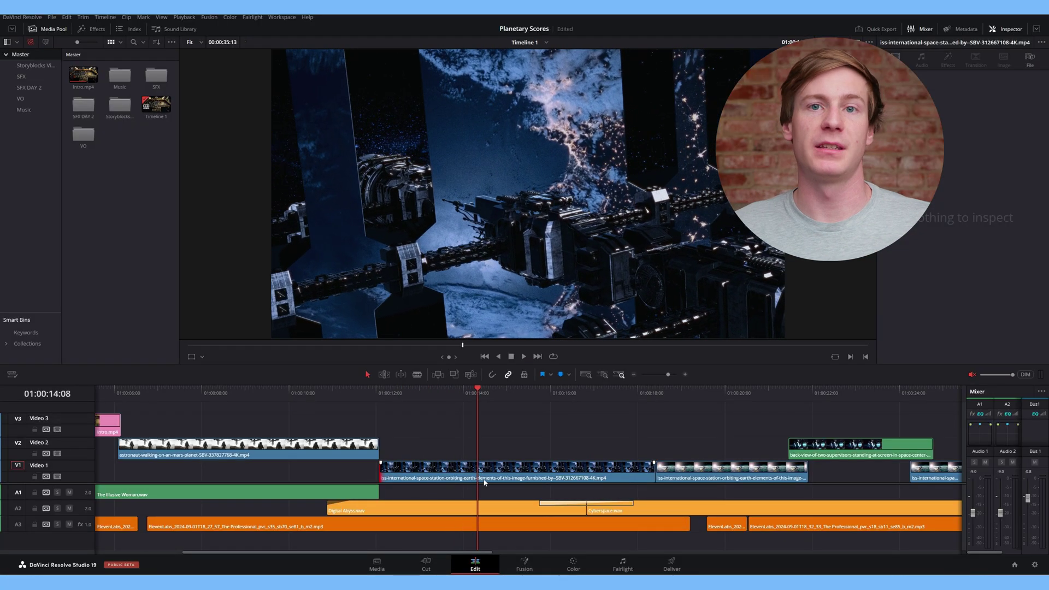
pyautogui.click(436, 481)
pyautogui.hotkey('shift', 'r')
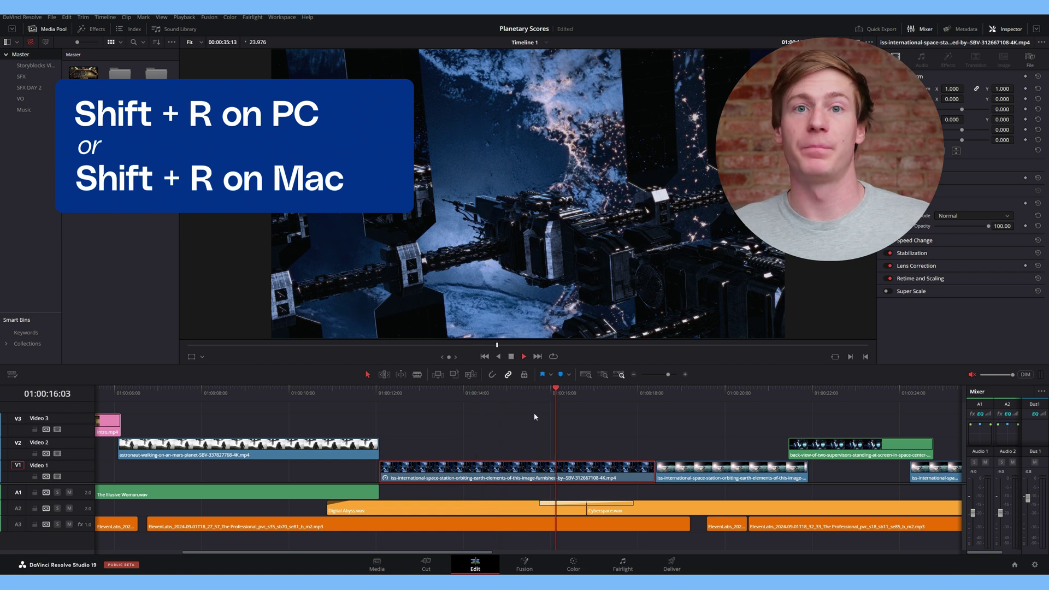
pyautogui.moveTo(598, 391); pyautogui.dragTo(427, 398)
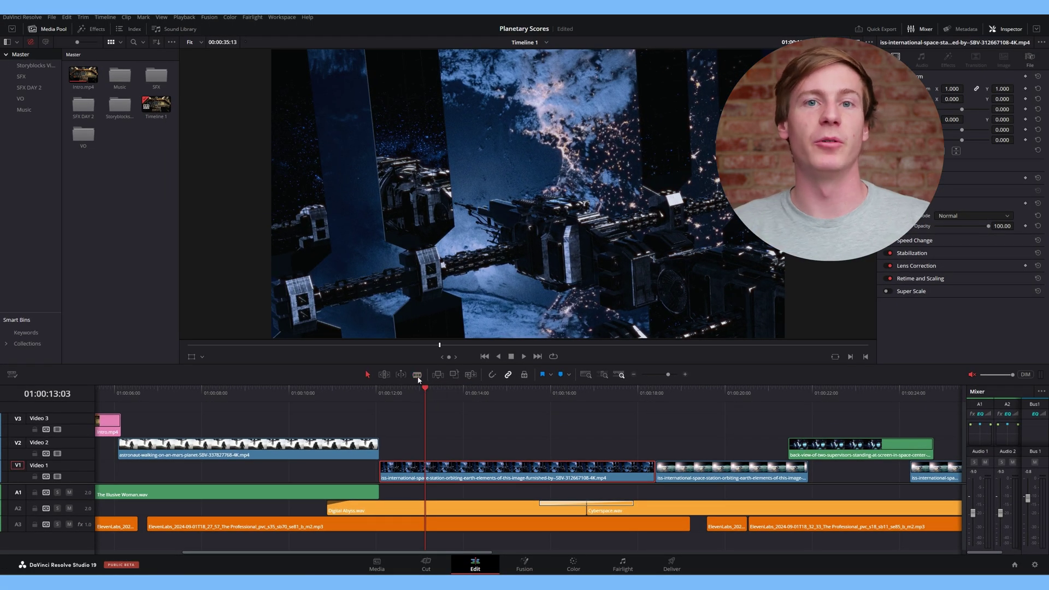
pyautogui.click(427, 471)
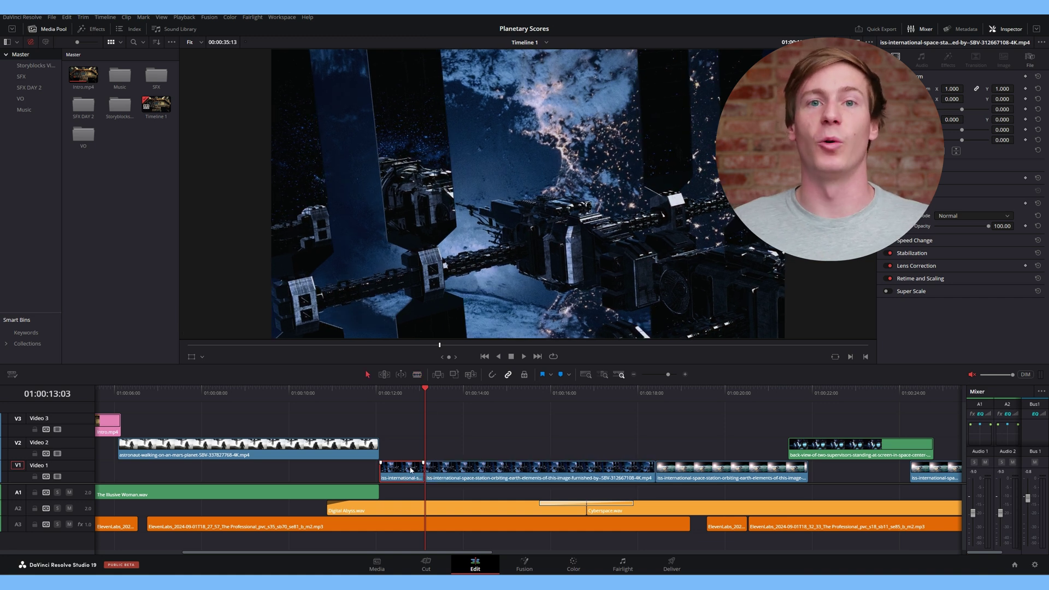
pyautogui.rightClick(411, 471)
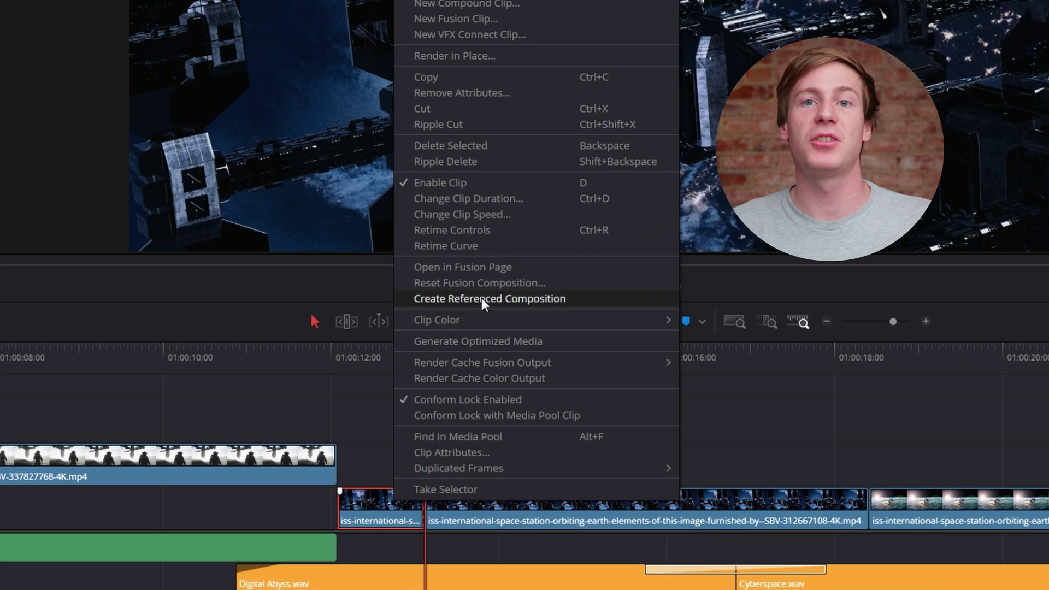
pyautogui.click(497, 216)
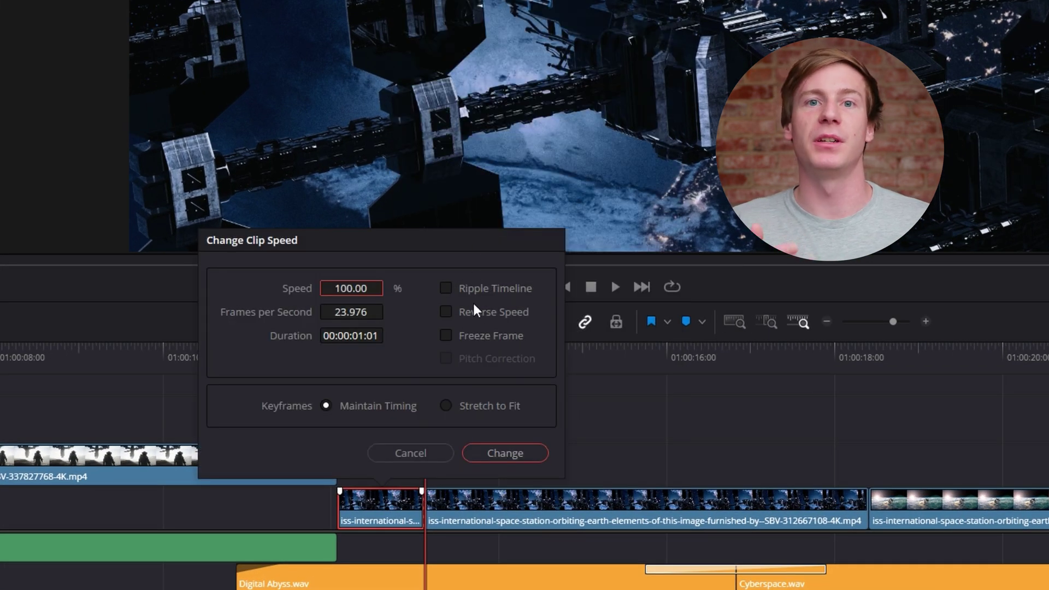
pyautogui.click(479, 336)
pyautogui.click(502, 455)
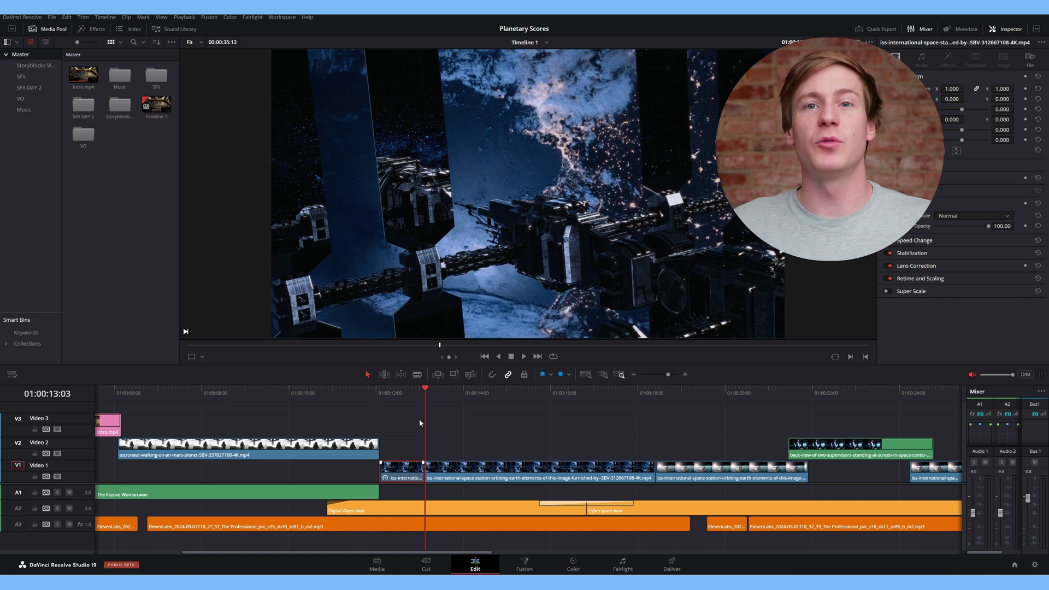
pyautogui.click(389, 395)
pyautogui.press('space')
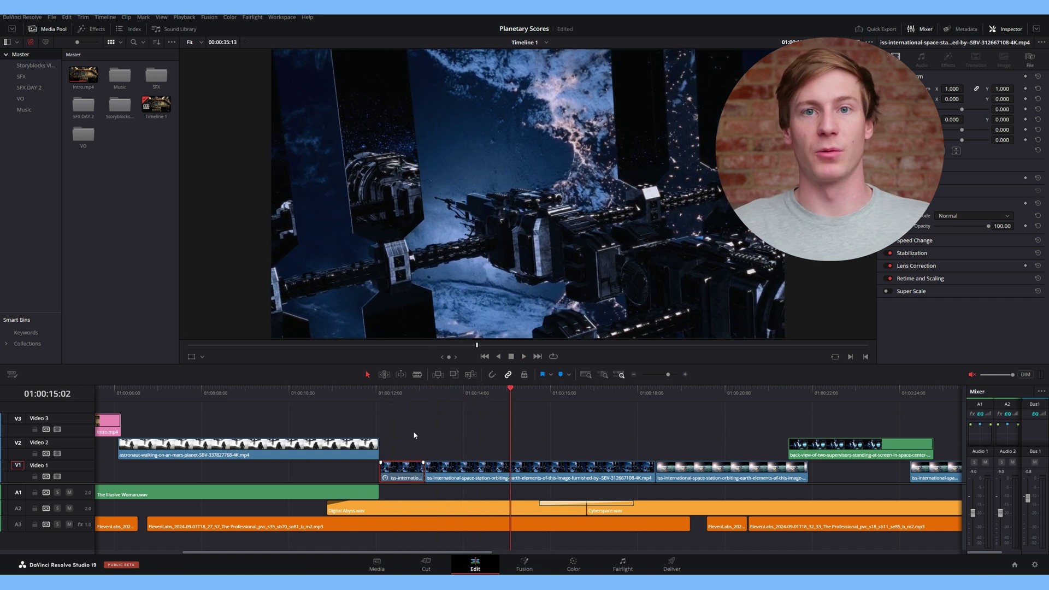
pyautogui.press('space')
pyautogui.hotkey('ctrl', 'z')
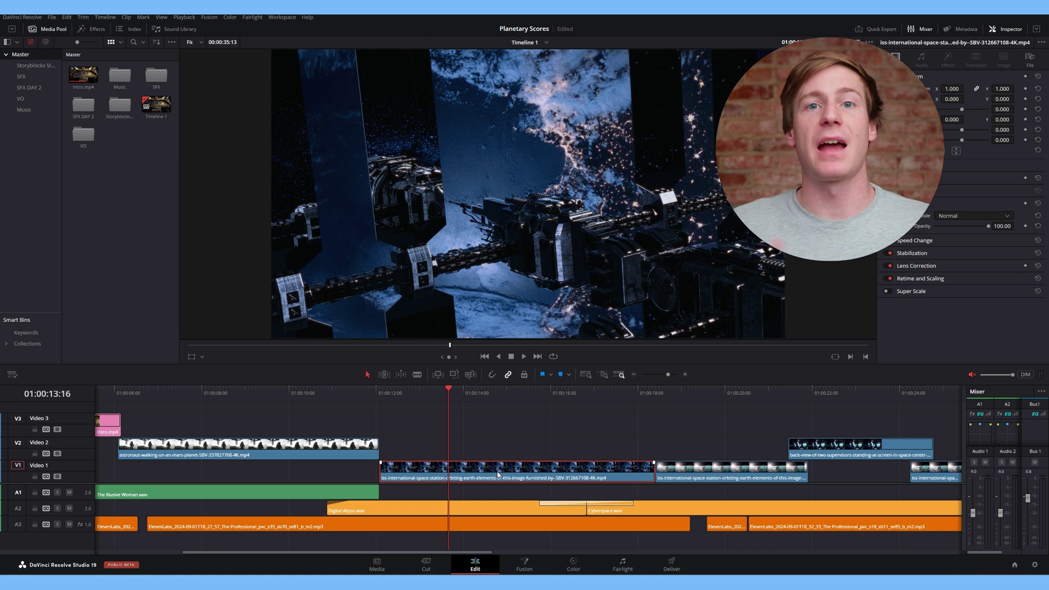
# Show retime controls on the ISS clip and scrub the playhead to the frame to freeze.
pyautogui.rightClick(488, 478)
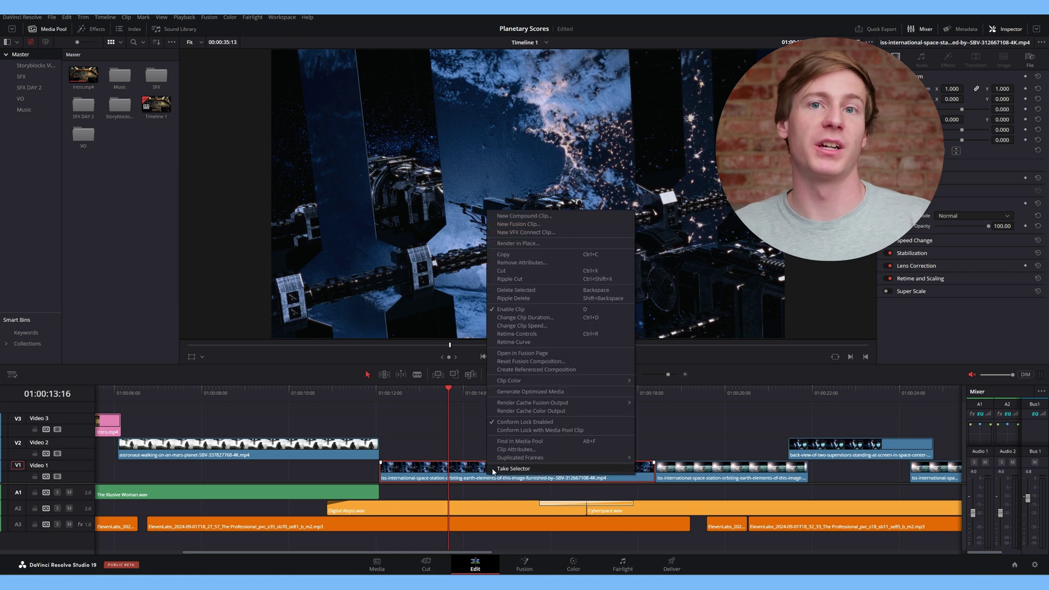
pyautogui.click(545, 334)
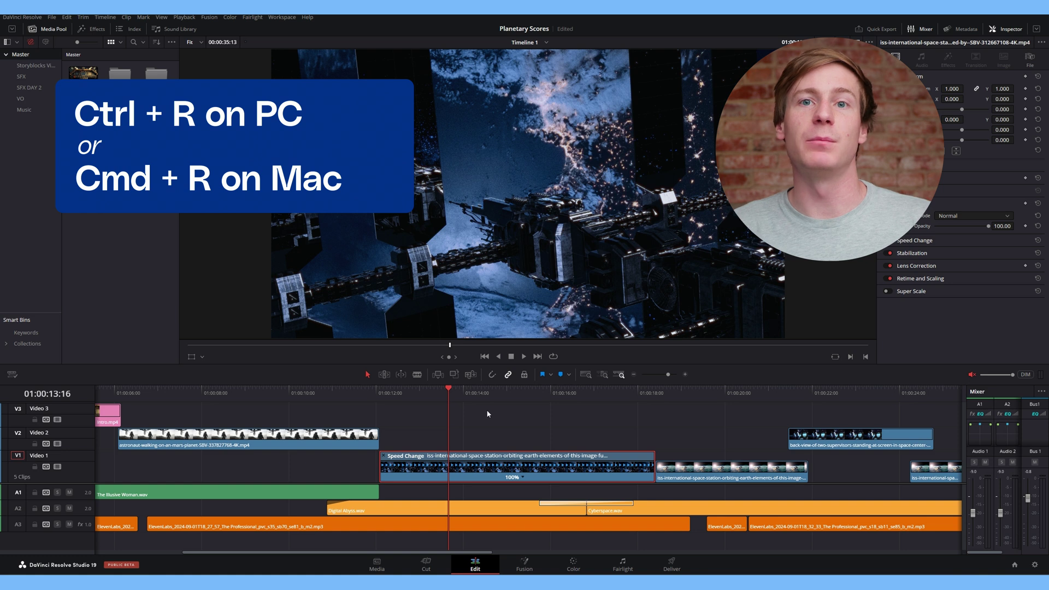
pyautogui.press('space')
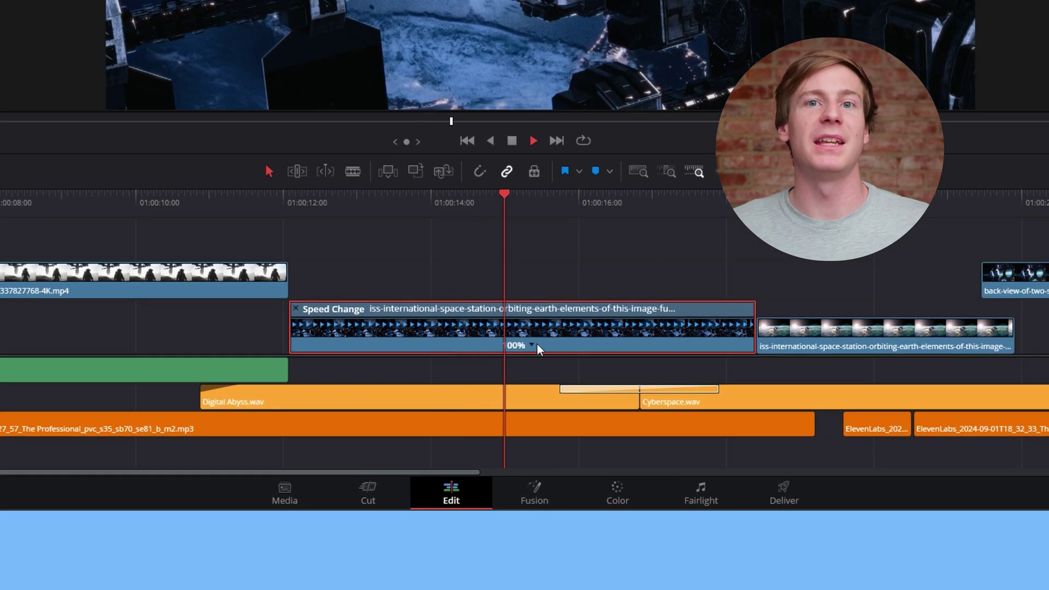
pyautogui.moveTo(346, 202)
pyautogui.mouseDown()
pyautogui.moveTo(317, 203)
pyautogui.moveTo(440, 208)
pyautogui.moveTo(353, 209)
pyautogui.mouseUp()
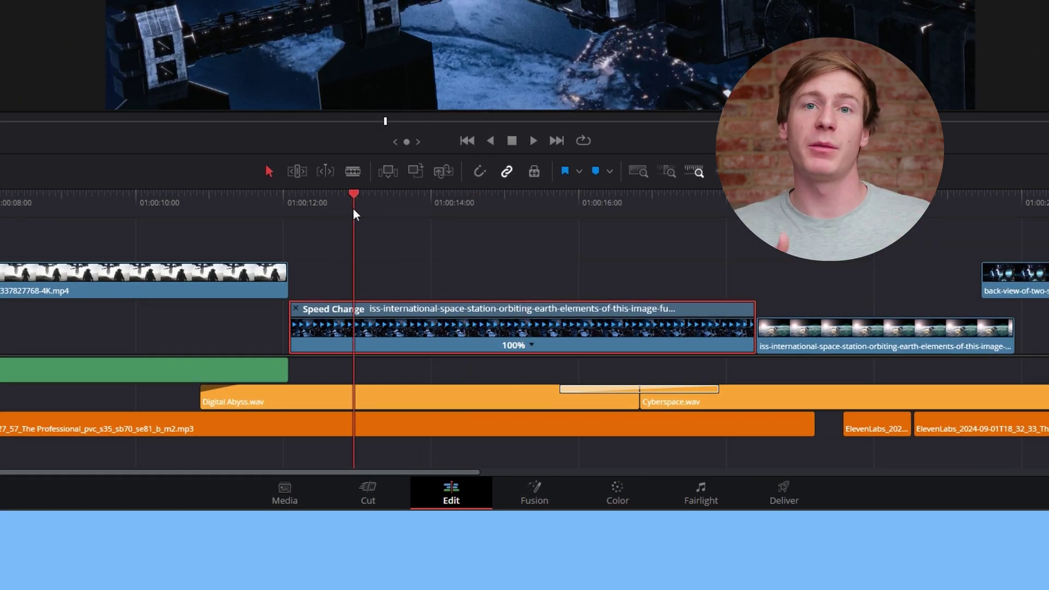
pyautogui.click(531, 345)
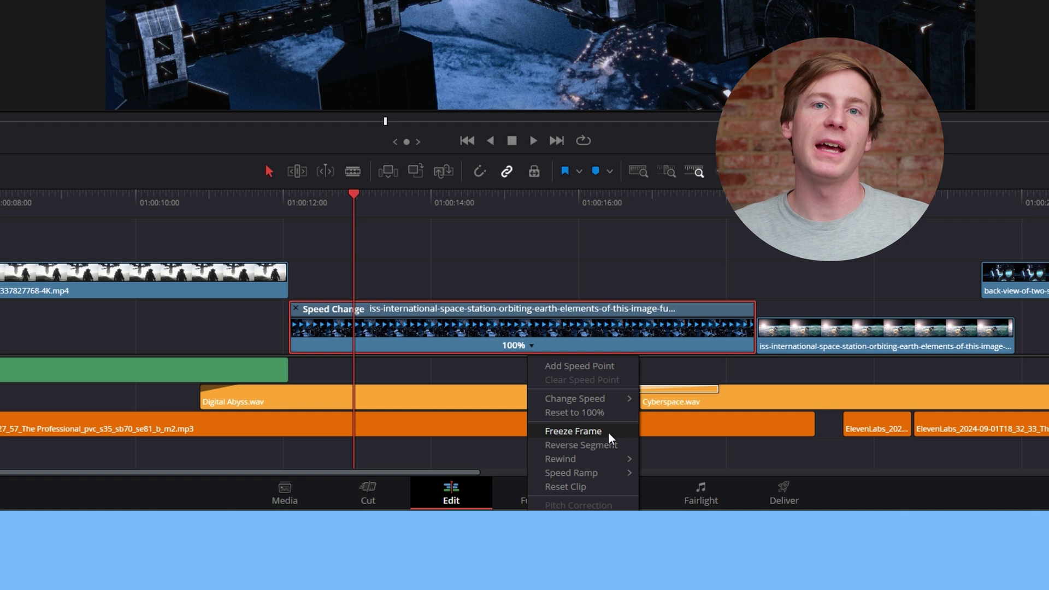
pyautogui.moveTo(361, 194); pyautogui.dragTo(317, 205)
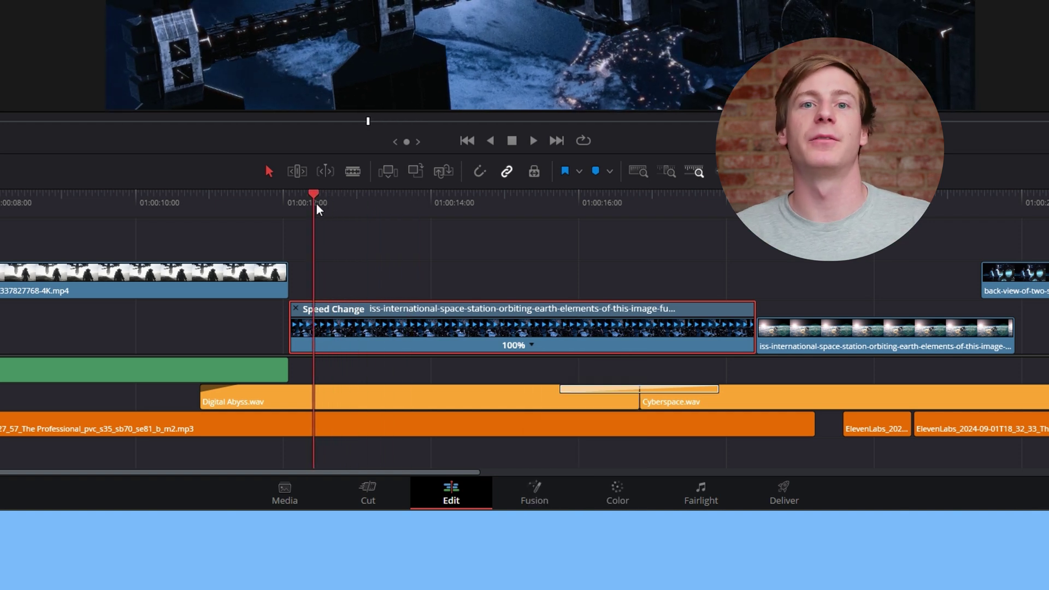
pyautogui.click(530, 346)
# Insert a 0% freeze frame at the playhead and fine-tune its length, undoing a 26% slowdown.
pyautogui.click(599, 427)
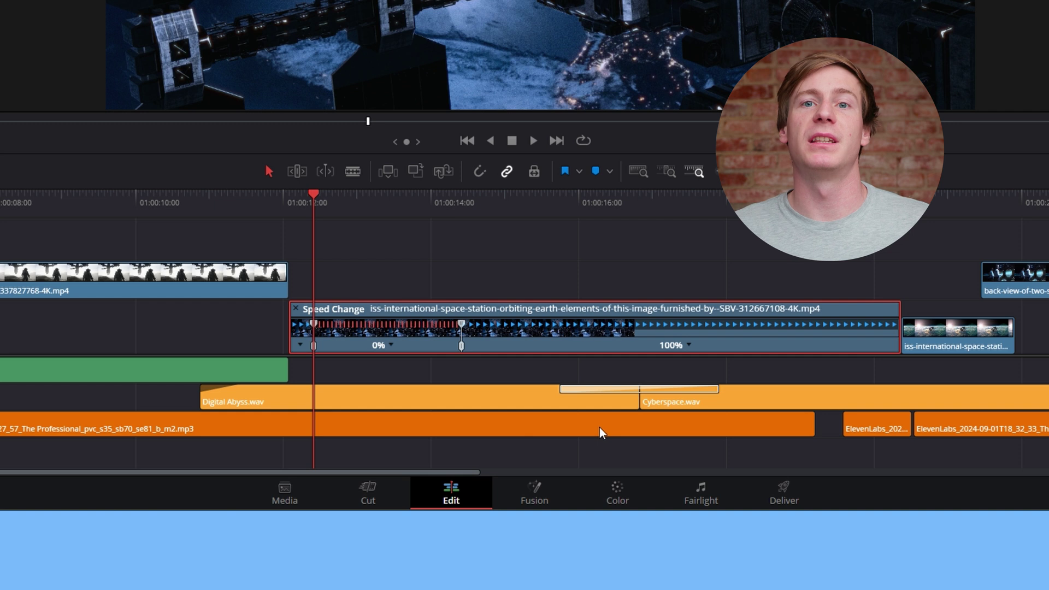
pyautogui.moveTo(457, 323)
pyautogui.mouseDown()
pyautogui.moveTo(366, 324)
pyautogui.moveTo(469, 325)
pyautogui.mouseUp()
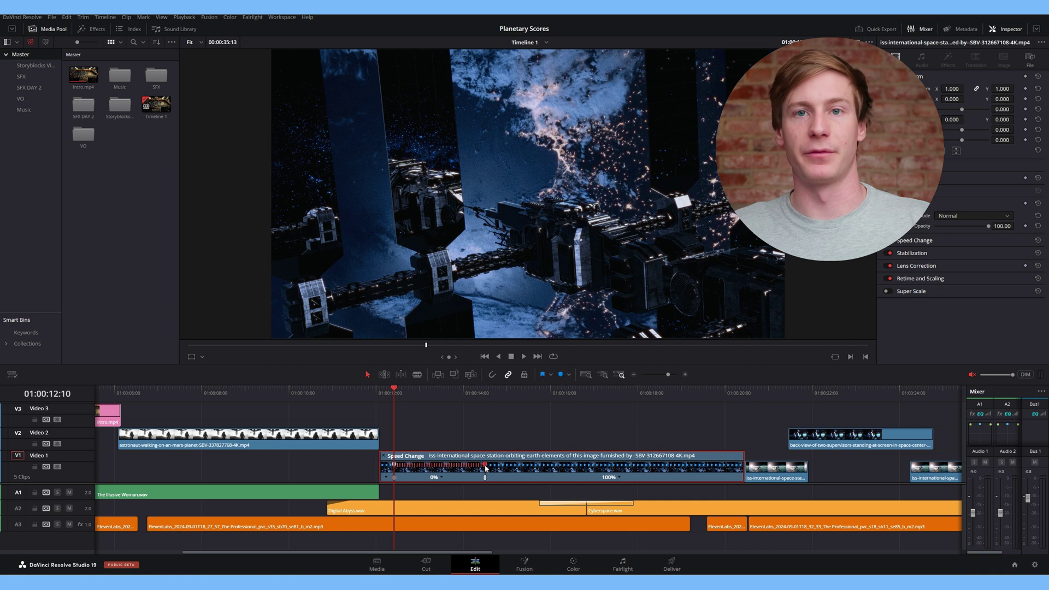
pyautogui.moveTo(486, 468); pyautogui.dragTo(483, 469)
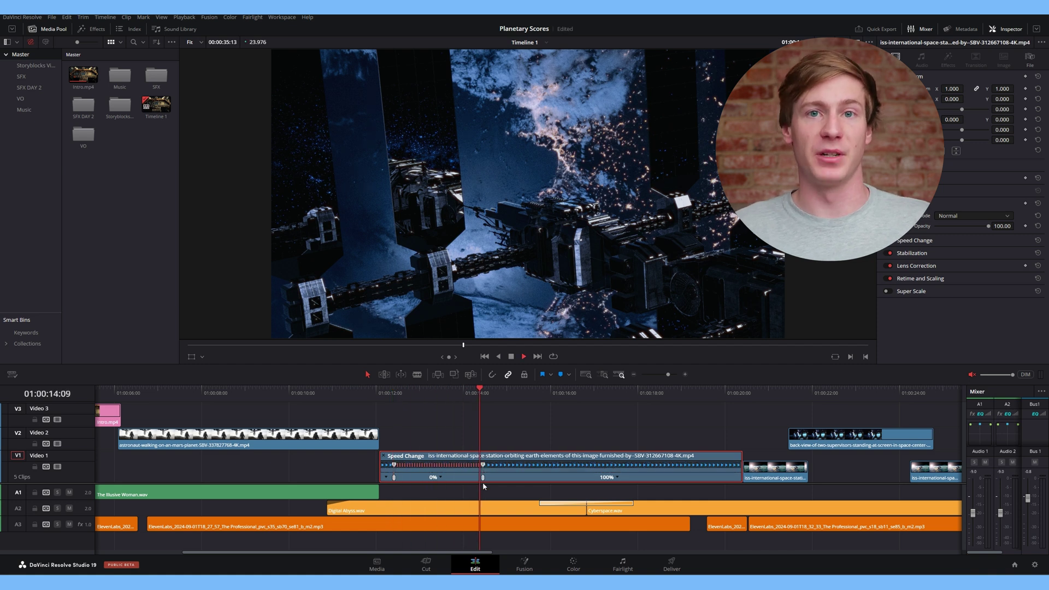
pyautogui.press('space')
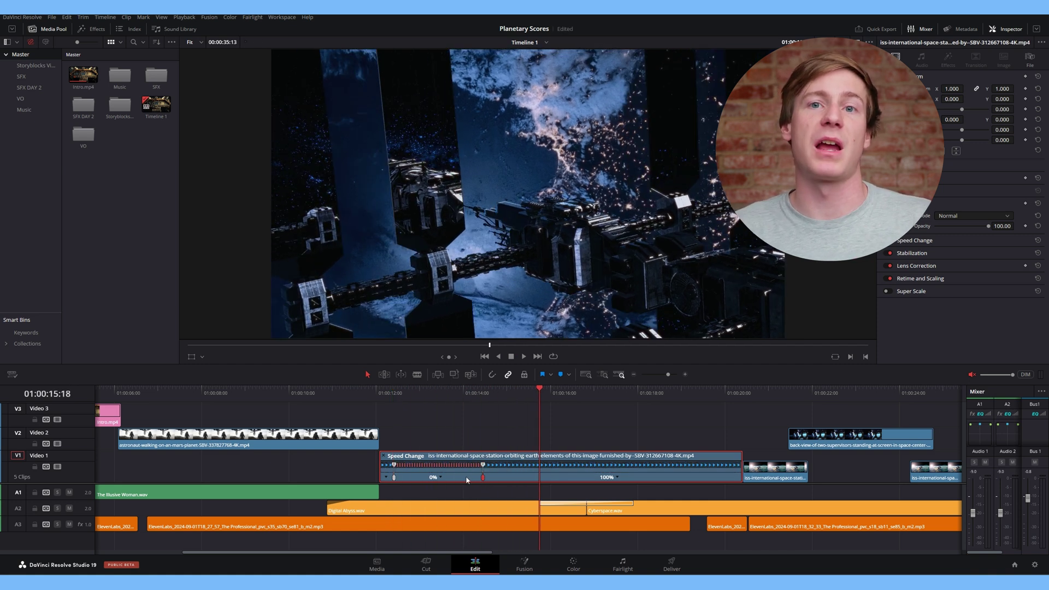
pyautogui.moveTo(484, 465)
pyautogui.mouseDown()
pyautogui.moveTo(506, 469)
pyautogui.moveTo(493, 469)
pyautogui.mouseUp()
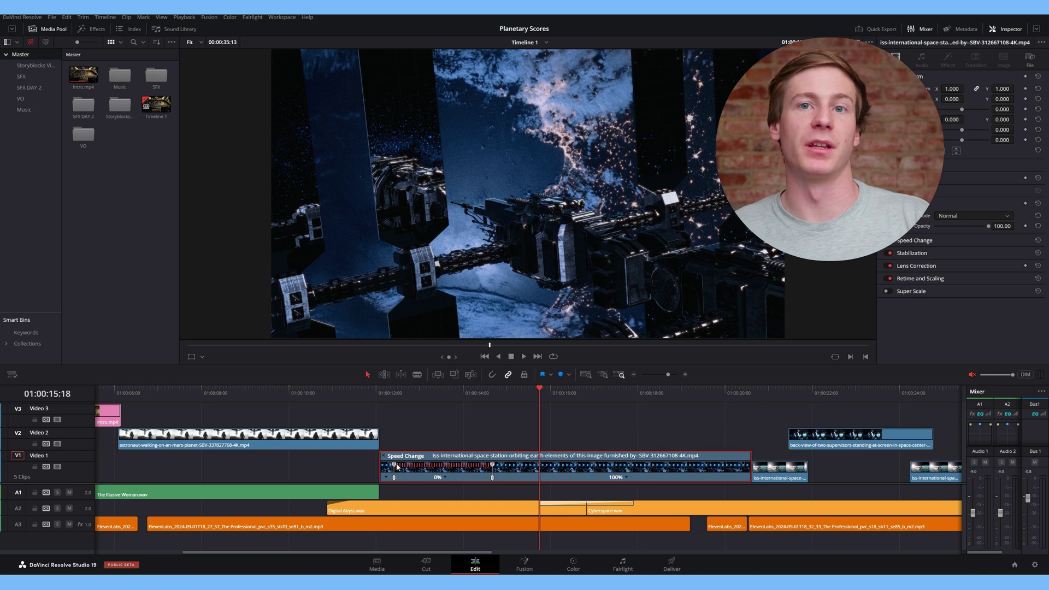
pyautogui.moveTo(397, 467); pyautogui.dragTo(436, 467)
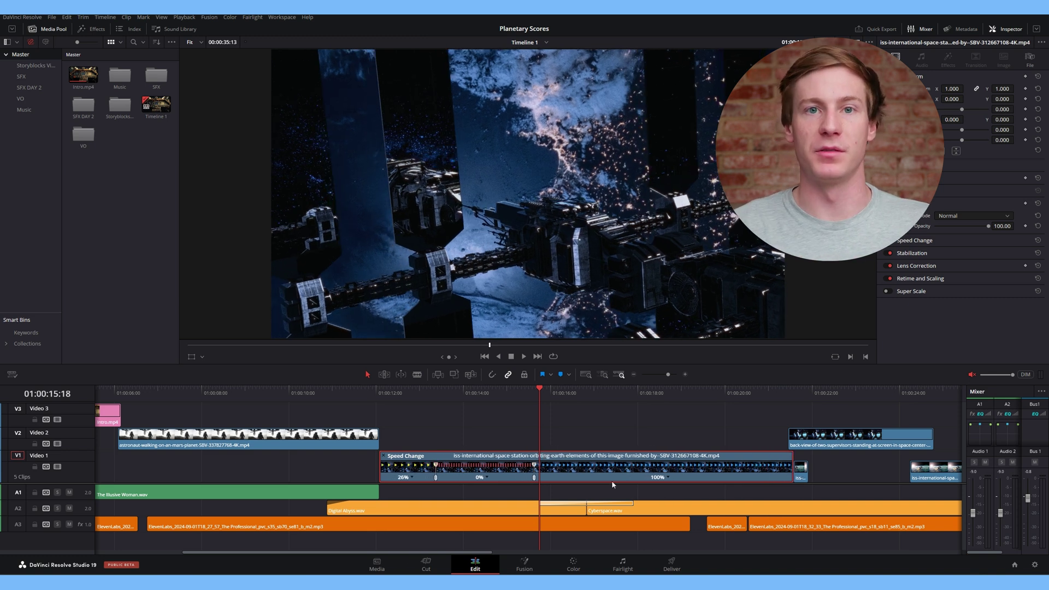
pyautogui.hotkey('ctrl', 'z')
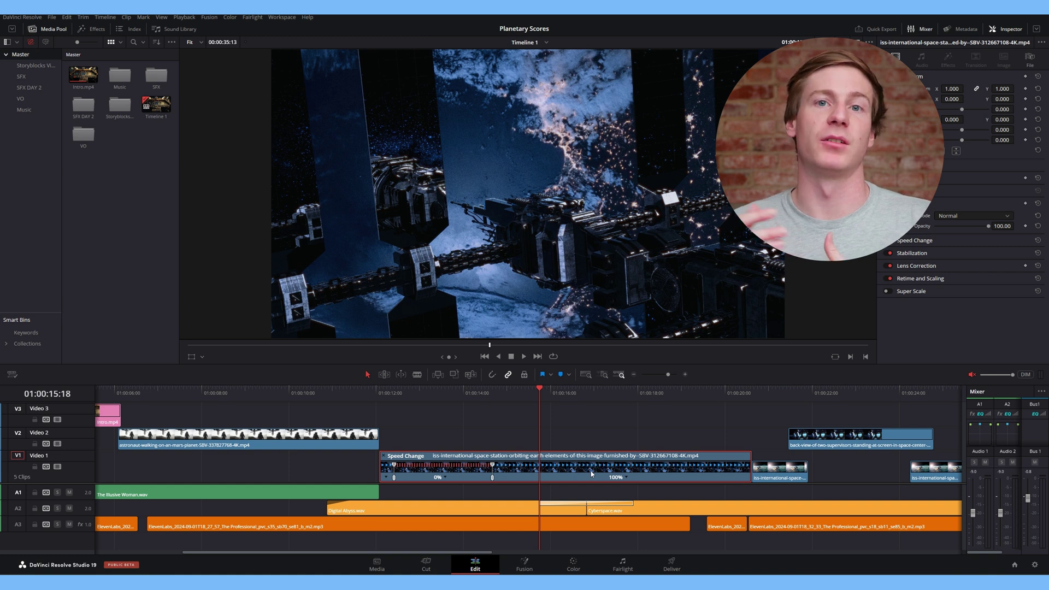
# Hide the retime controls and play back the freeze frame, zooming the timeline around the edit.
pyautogui.hotkey('ctrl', 'r')
pyautogui.press('space')
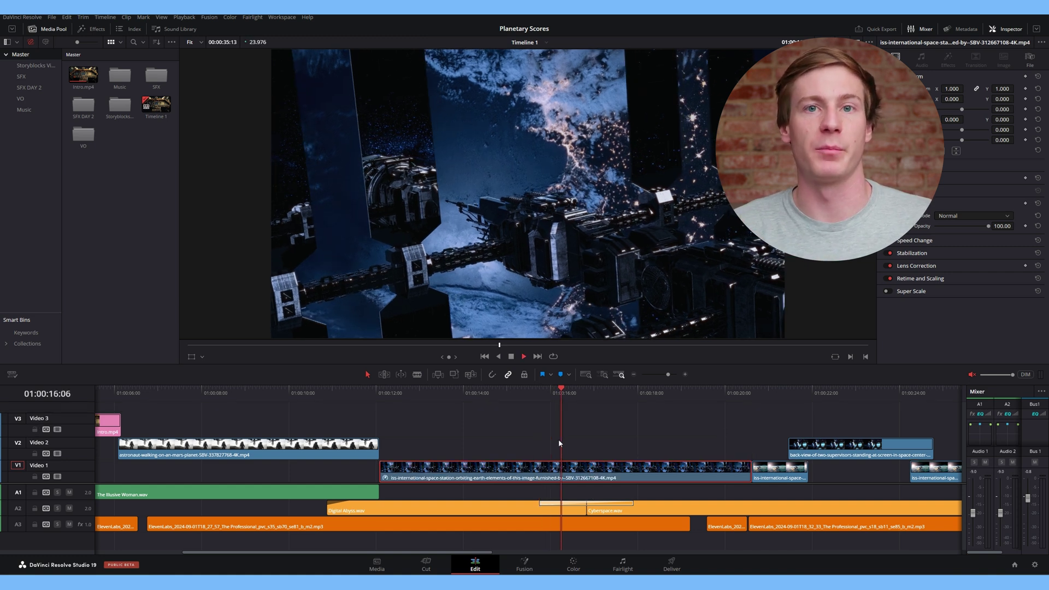
pyautogui.hotkey('ctrl', '-')
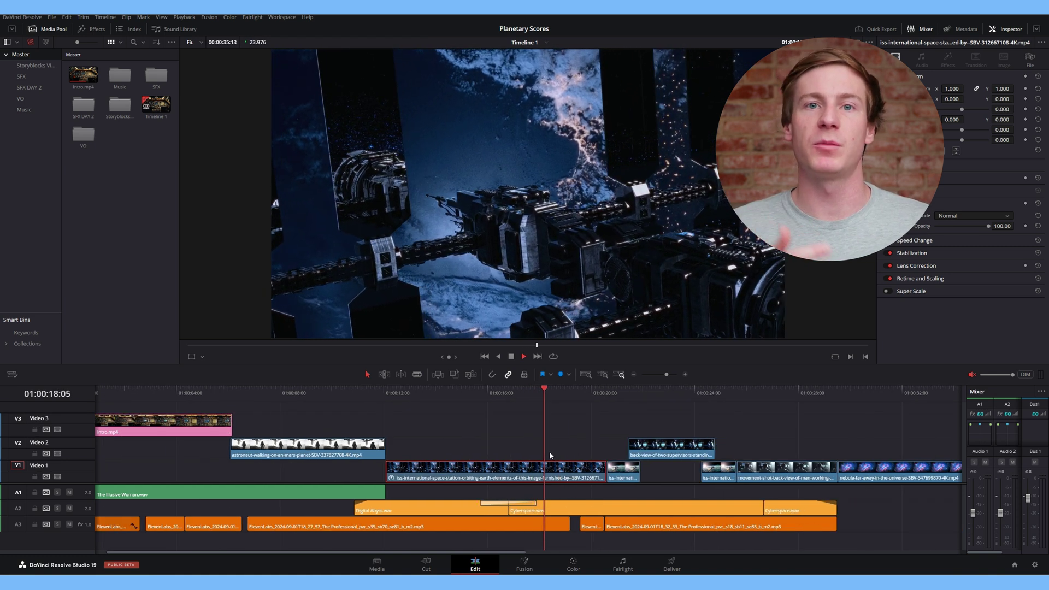
pyautogui.hotkey('ctrl', '-')
pyautogui.hotkey('ctrl', '-')
pyautogui.hotkey('ctrl', '-')
pyautogui.press('space')
pyautogui.hotkey('ctrl', '=')
pyautogui.hotkey('ctrl', '=')
pyautogui.hotkey('ctrl', '=')
pyautogui.hotkey('ctrl', '=')
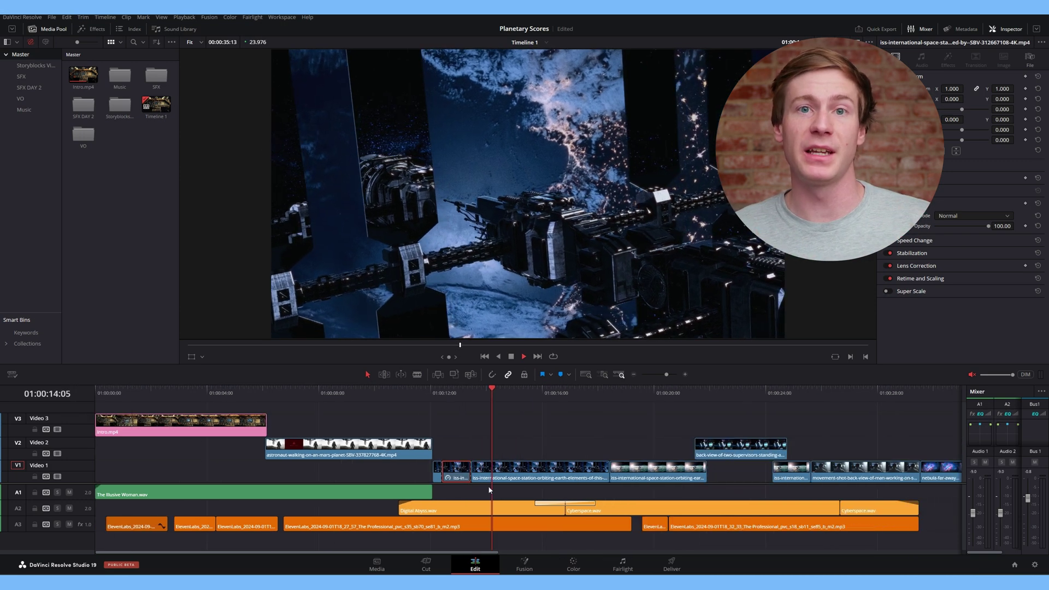
pyautogui.click(510, 503)
pyautogui.hotkey('ctrl', '-')
pyautogui.hotkey('ctrl', '=')
pyautogui.hotkey('ctrl', '=')
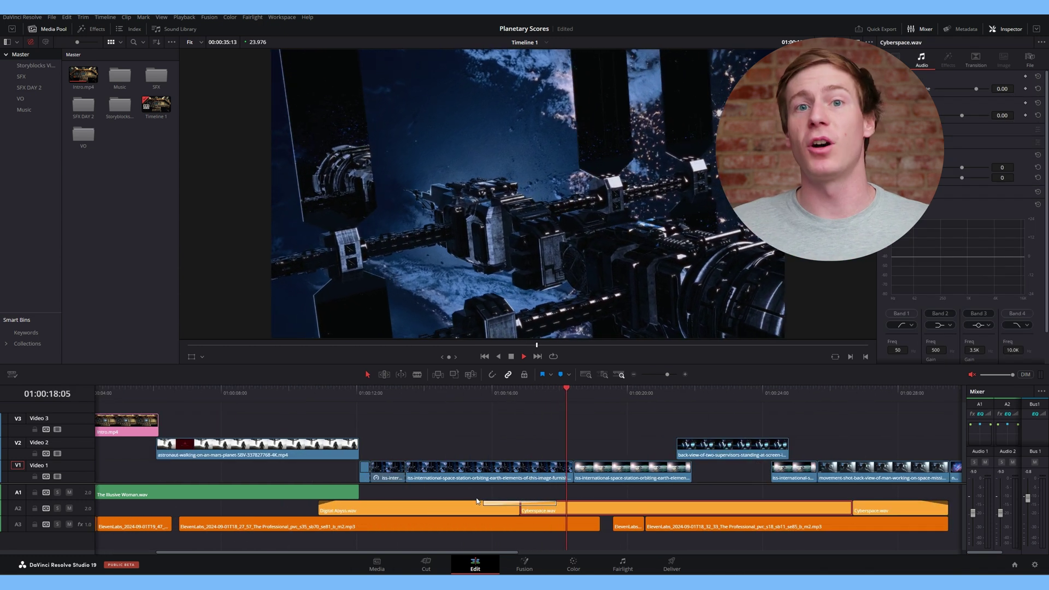
# Give the space-station freeze-frame clip an Orange clip colour and zoom out to the whole edit.
pyautogui.click(382, 477)
pyautogui.rightClick(382, 477)
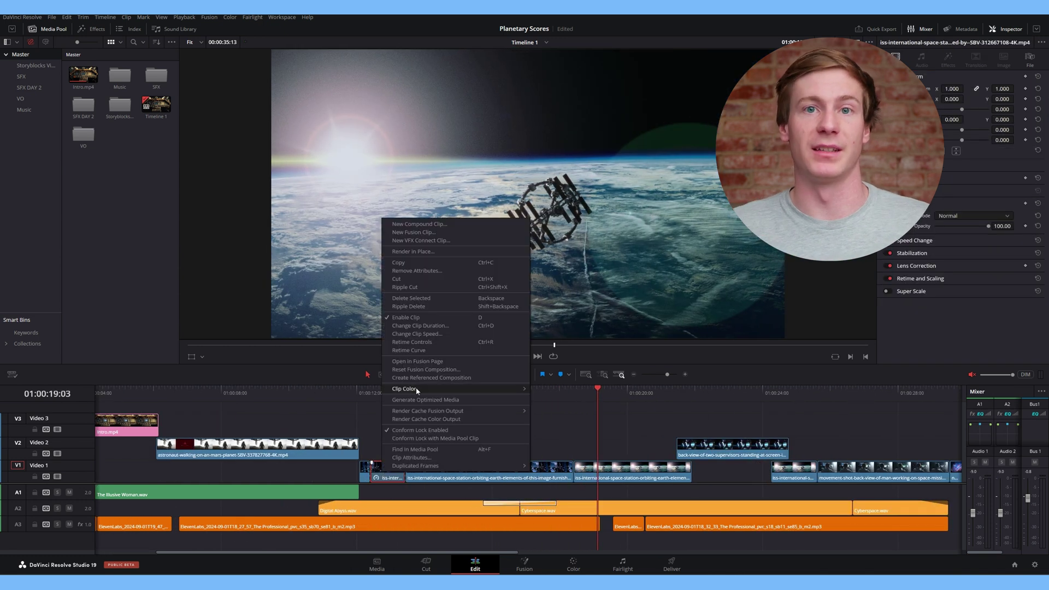
pyautogui.moveTo(424, 389)
pyautogui.click(578, 402)
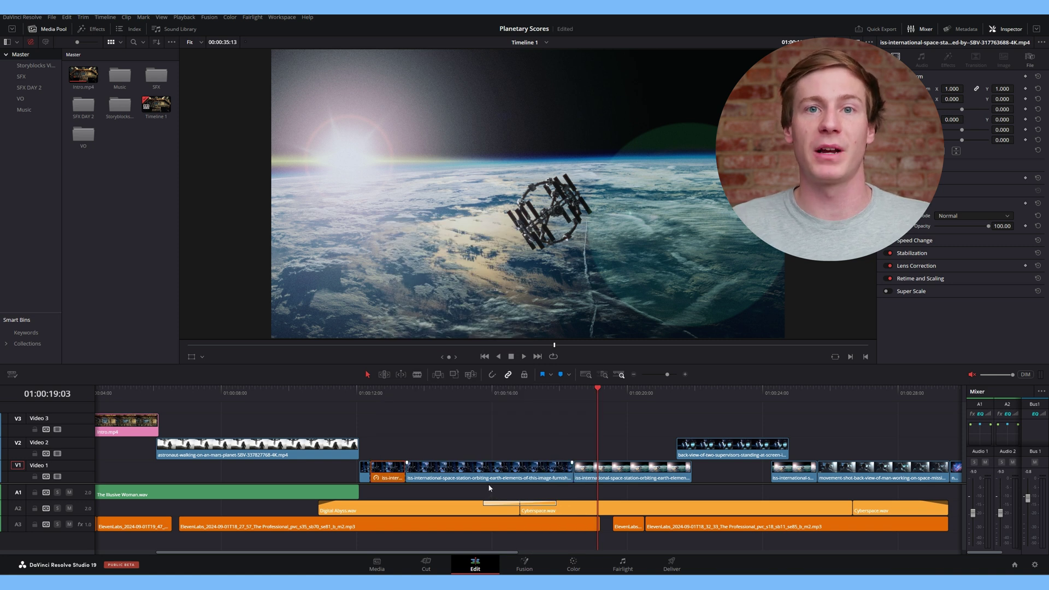
pyautogui.hotkey('ctrl', '-')
pyautogui.hotkey('ctrl', '-')
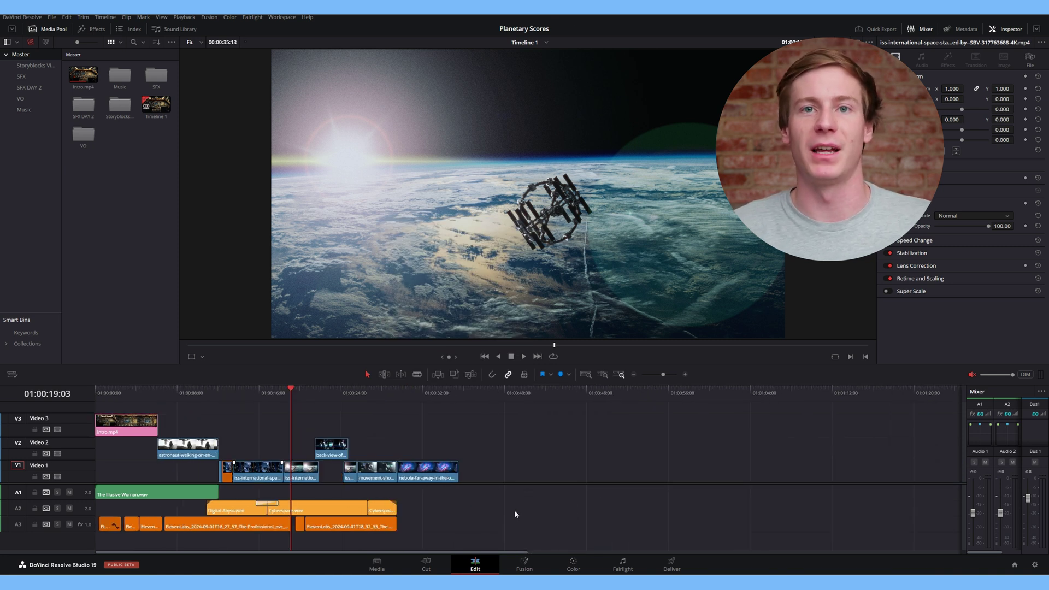